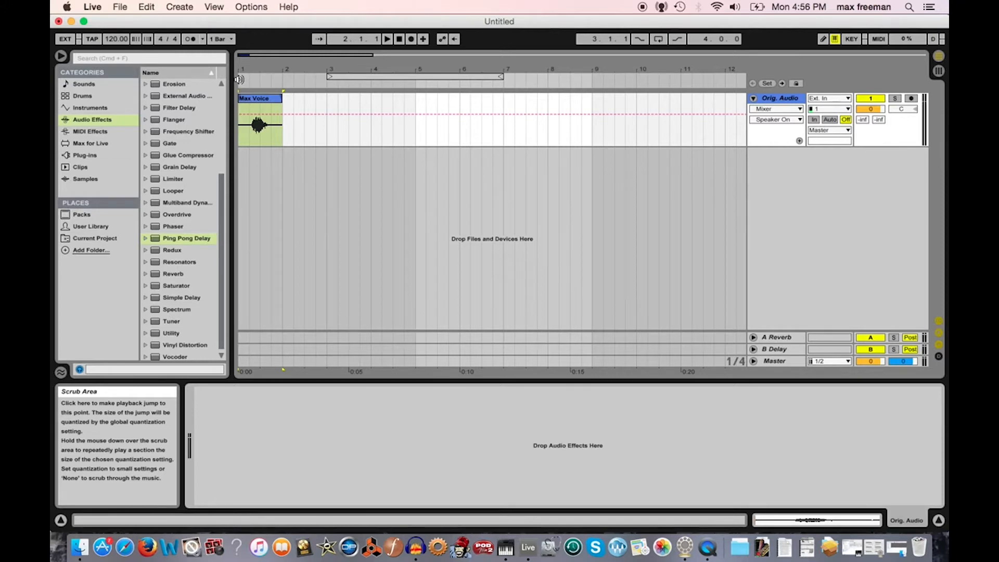
# Play the Max Voice clip from the start, open its clip view and reverse the sample
pyautogui.click(239, 79)
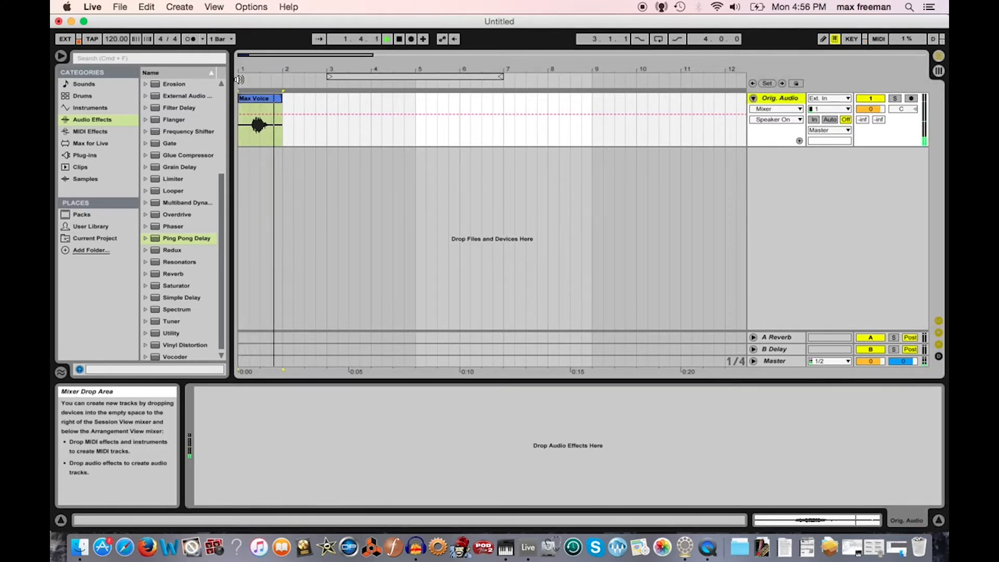
pyautogui.press('space')
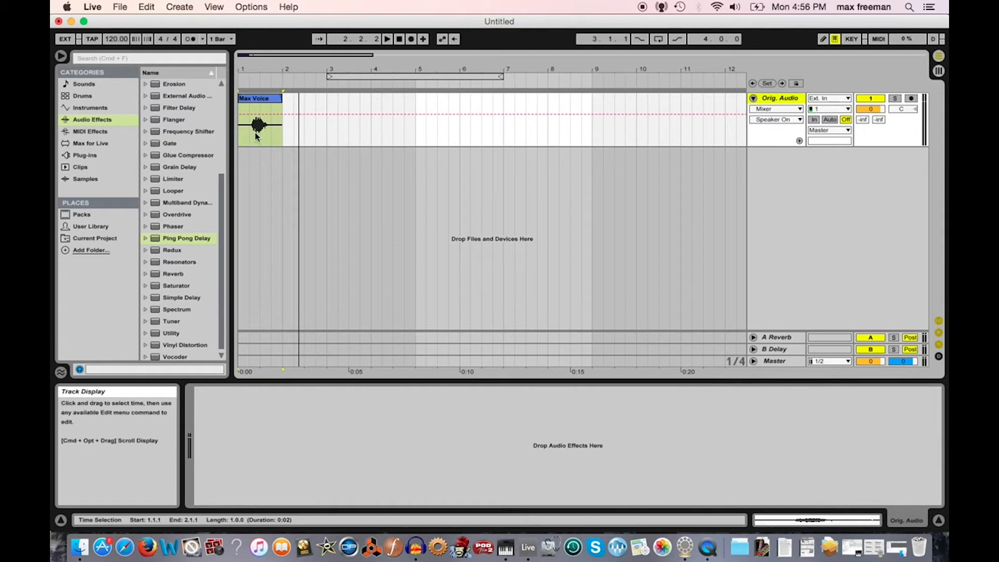
pyautogui.doubleClick(258, 99)
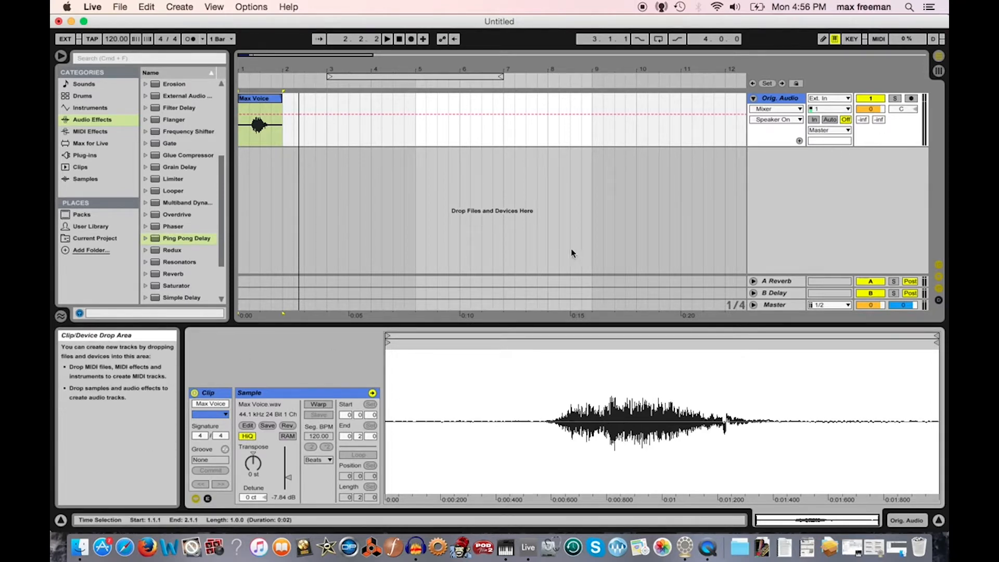
pyautogui.click(287, 426)
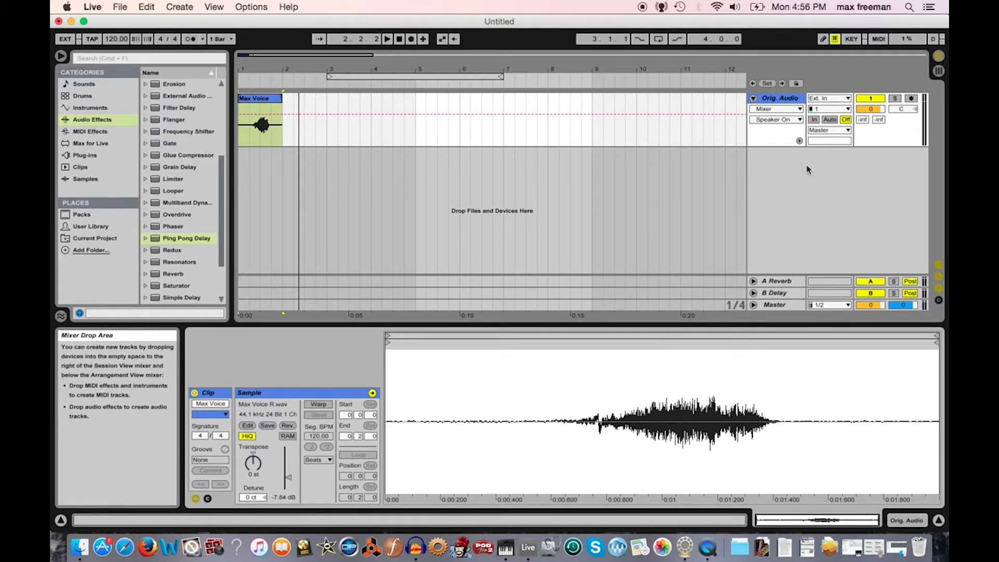
# Add Reverb to the Orig. Audio track with decay time 5.45 s, size 138.10 and dry/wet 50%, and play the result
pyautogui.click(165, 239)
pyautogui.scroll(-3, 165, 240)
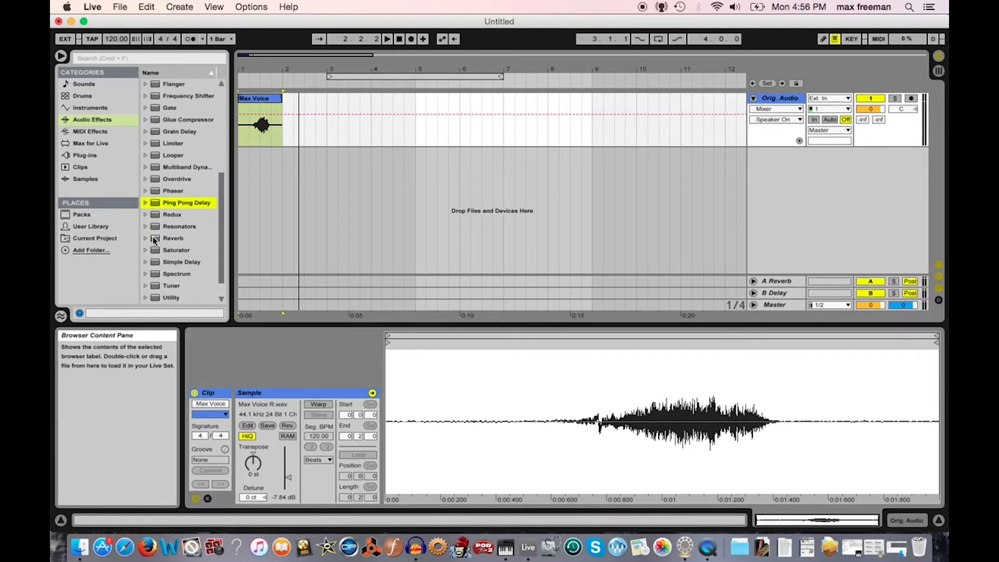
pyautogui.doubleClick(155, 239)
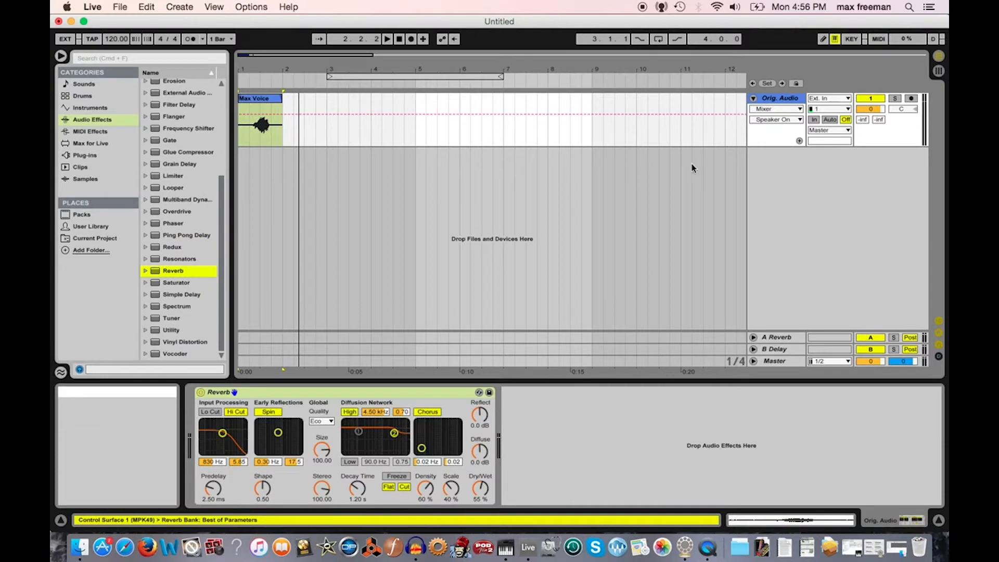
pyautogui.moveTo(368, 484); pyautogui.dragTo(320, 442)
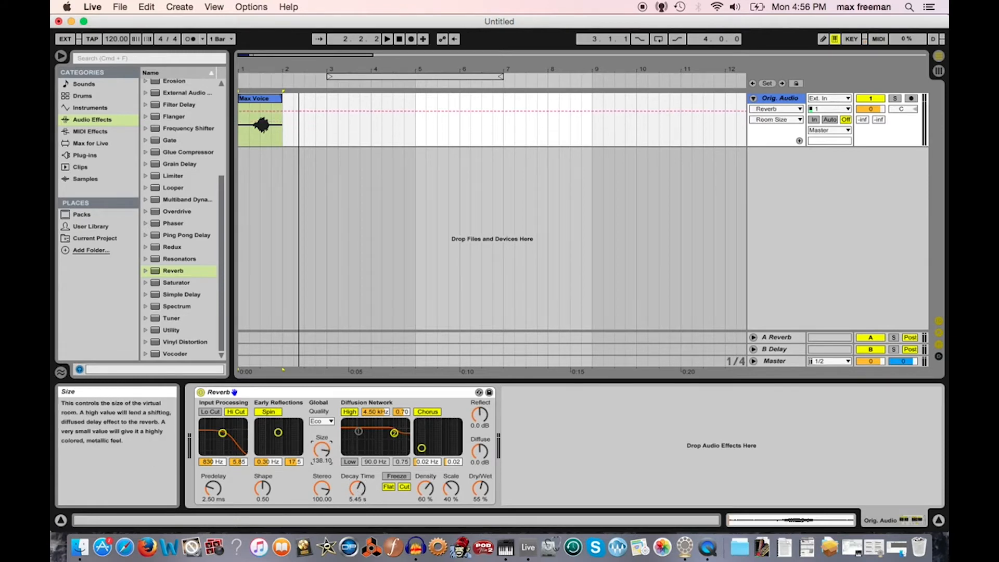
pyautogui.moveTo(481, 488); pyautogui.dragTo(480, 491)
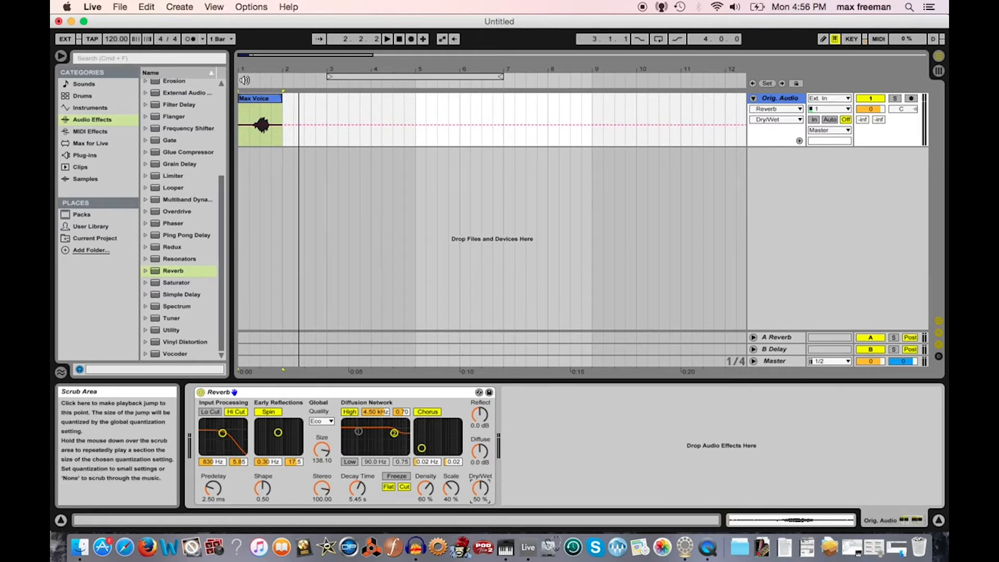
pyautogui.click(245, 80)
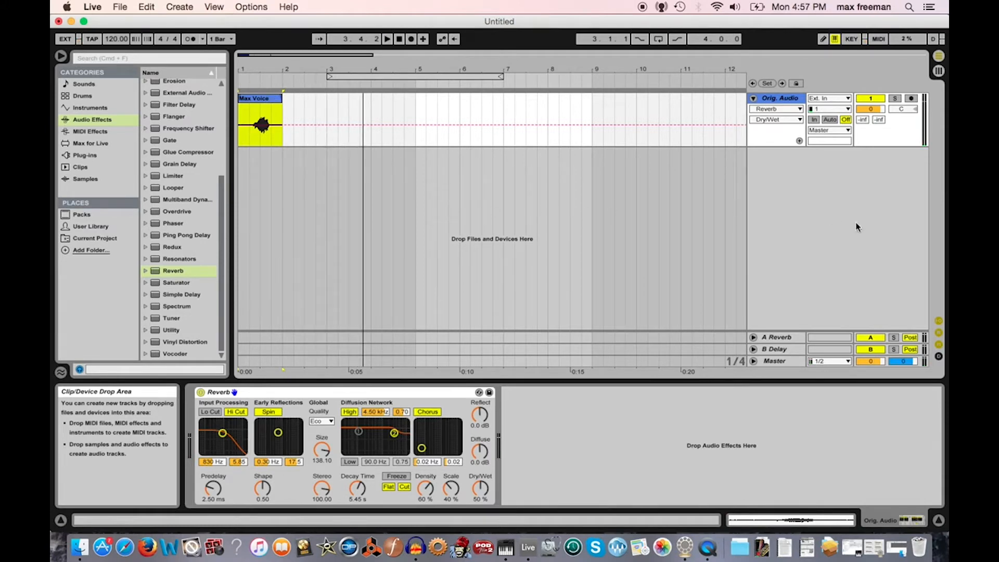
# Insert a new audio track below Orig. Audio and set its input to Orig. Audio
pyautogui.rightClick(765, 170)
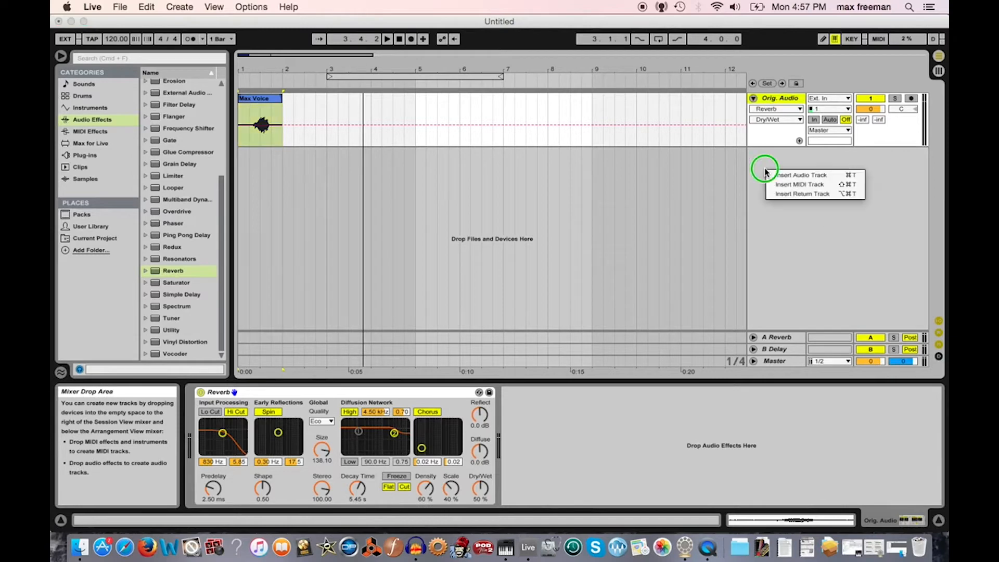
pyautogui.click(796, 178)
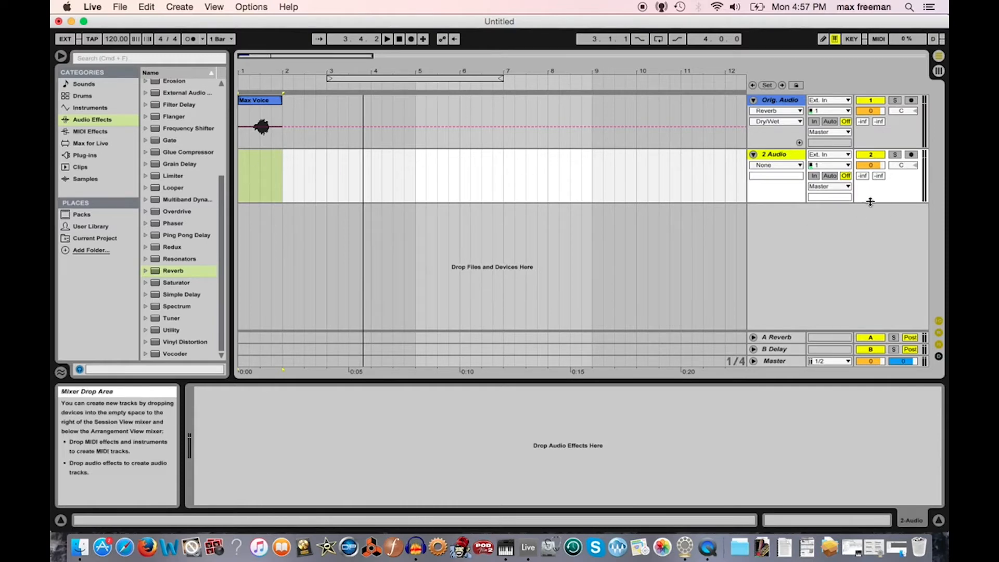
pyautogui.click(832, 154)
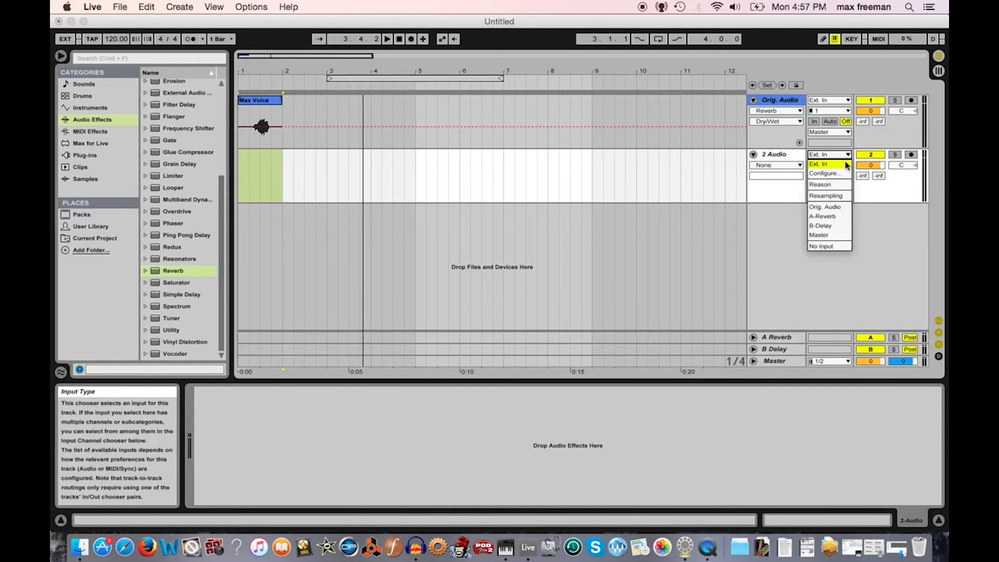
pyautogui.click(833, 207)
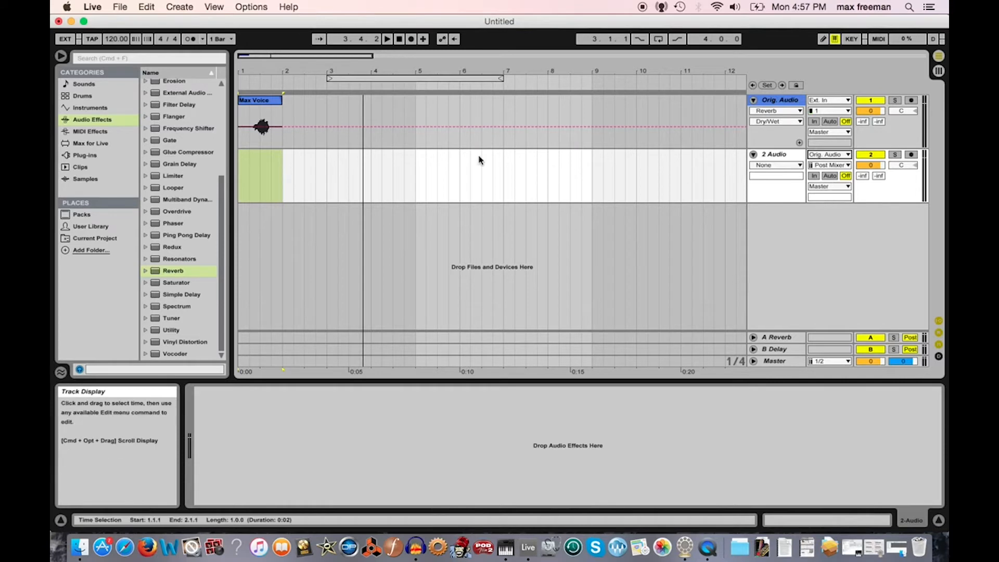
# Arm the 2 Audio track and record the reverberated voice onto it from 1.1.1 to about 4.1.2
pyautogui.click(240, 177)
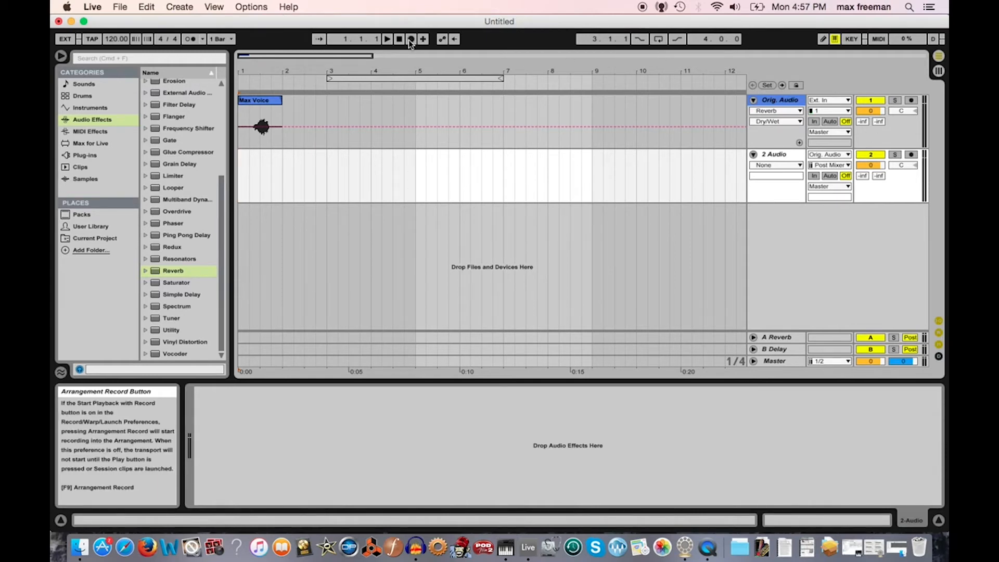
pyautogui.click(911, 154)
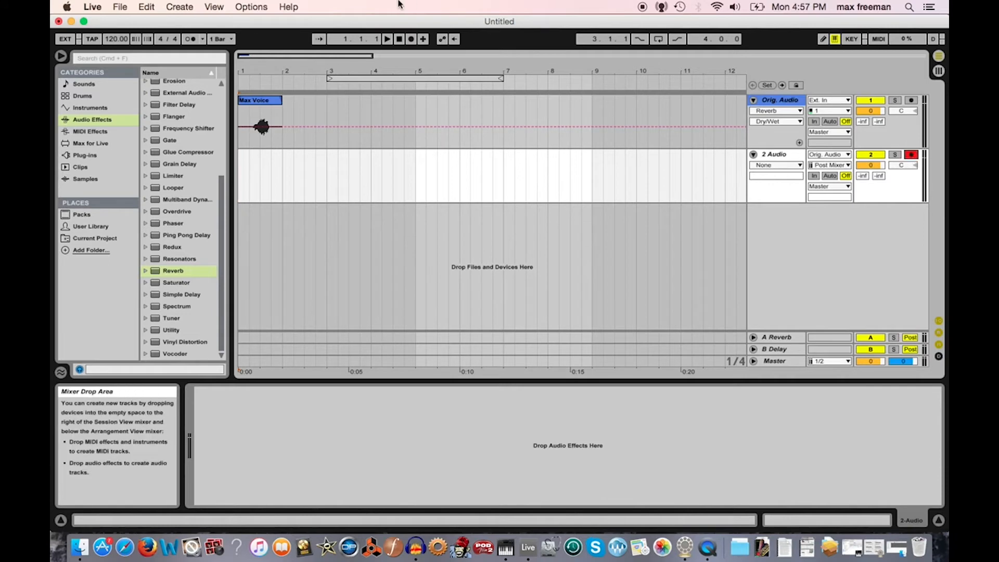
pyautogui.click(410, 40)
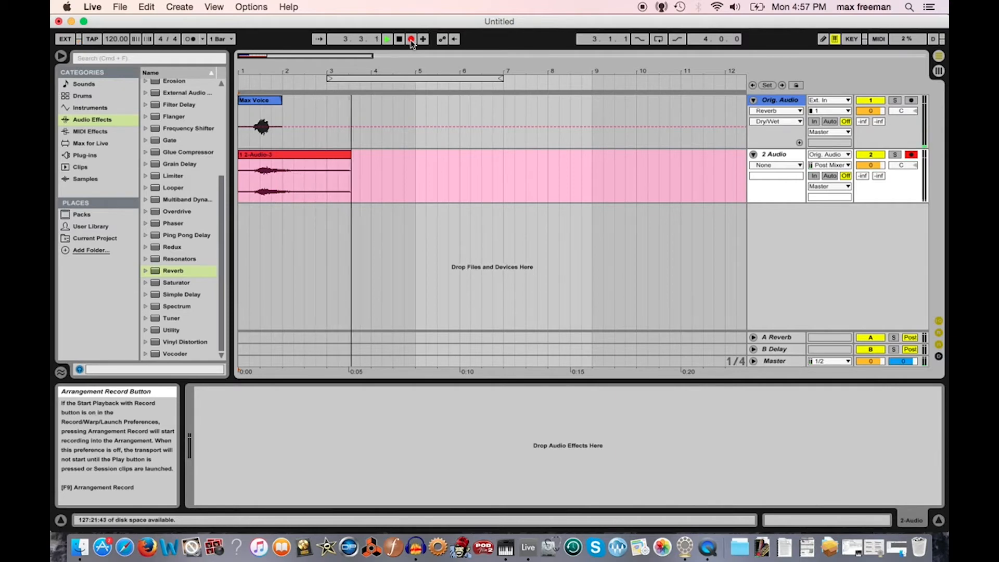
pyautogui.press('space')
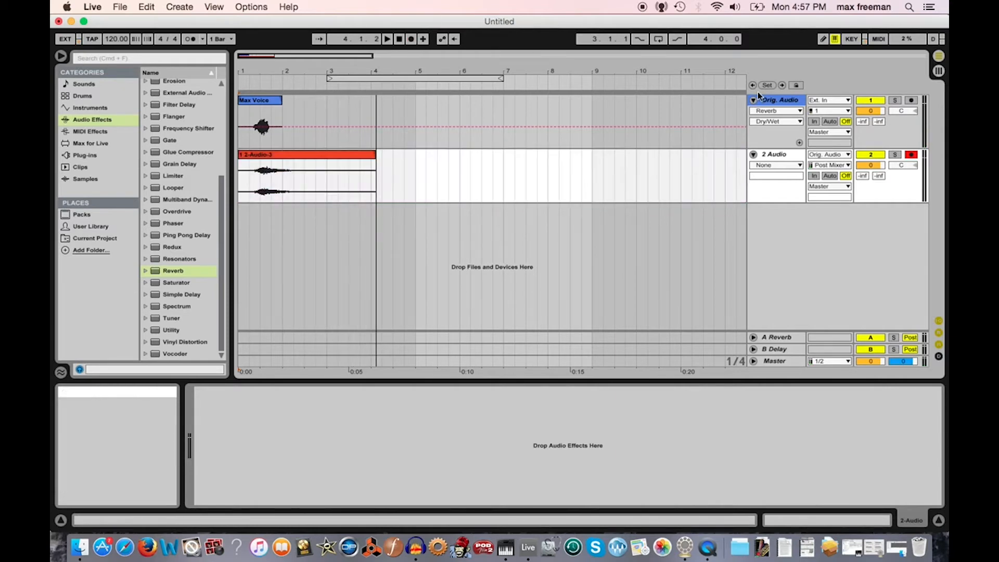
# Mute and collapse the Orig. Audio track, and select the clip recorded on 2 Audio
pyautogui.click(876, 100)
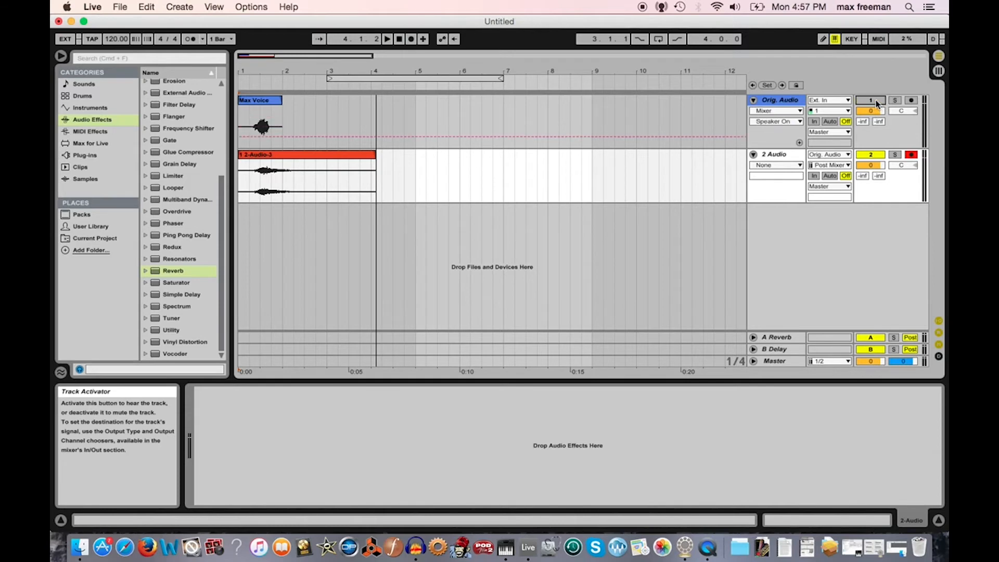
pyautogui.click(754, 100)
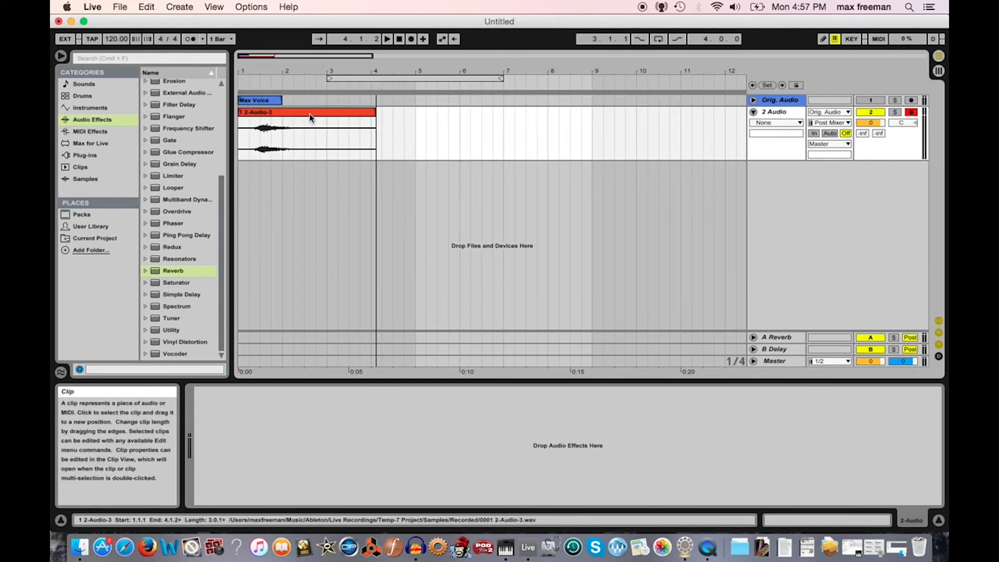
pyautogui.click(292, 114)
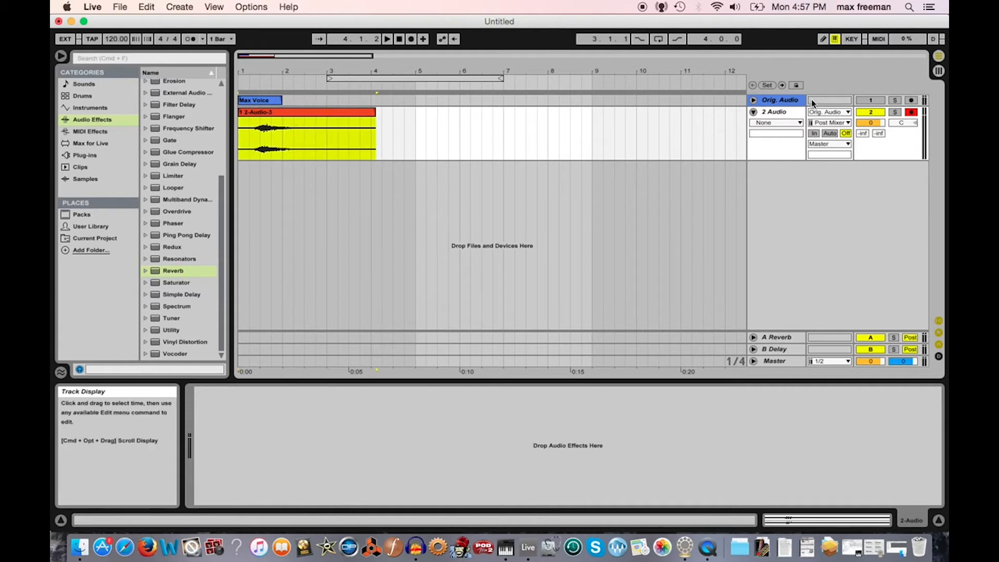
# Add Ping Pong Delay to the 2 Audio track with beat division 4, feedback 36% and dry/wet 45%
pyautogui.click(769, 118)
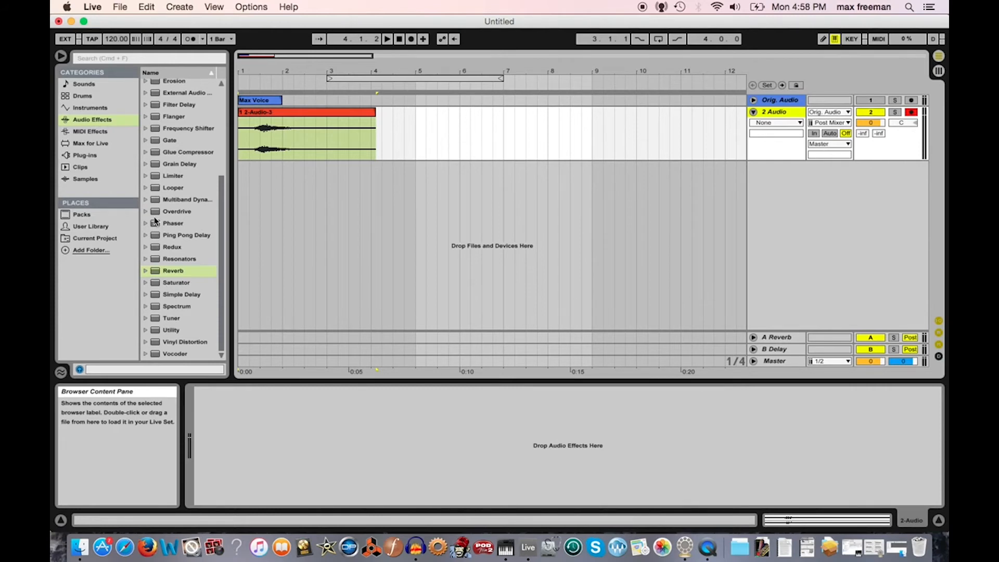
pyautogui.scroll(2, 154, 218)
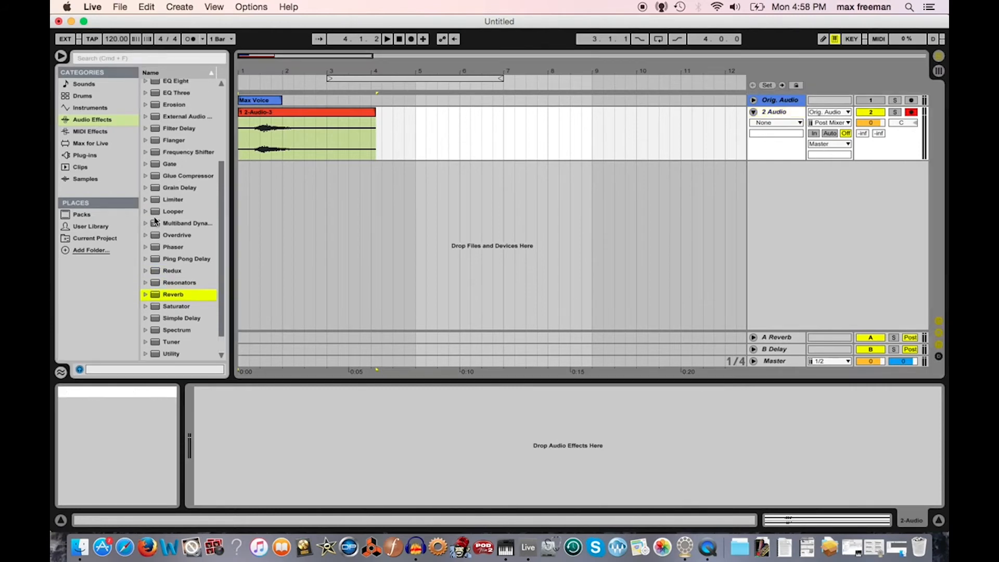
pyautogui.doubleClick(158, 259)
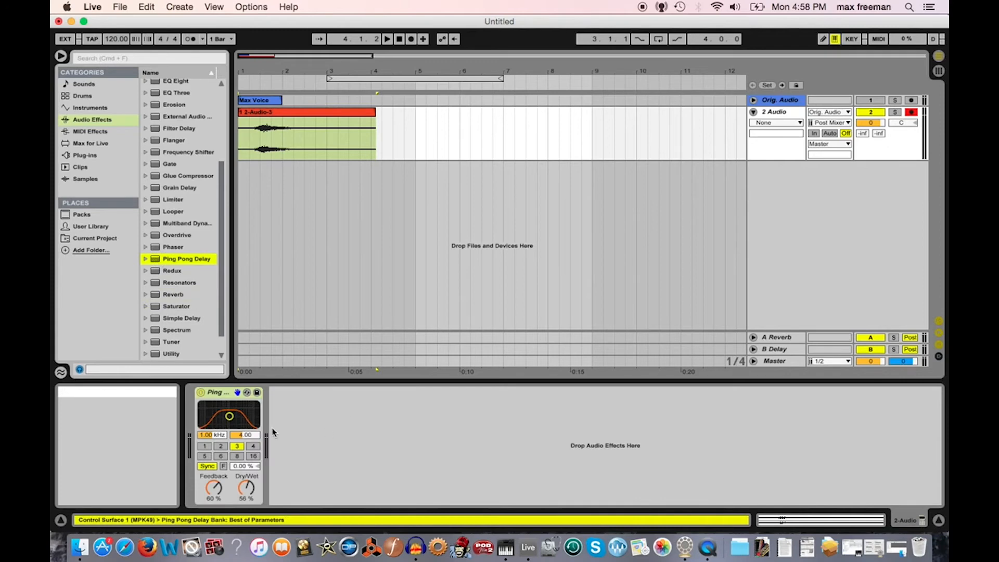
pyautogui.click(252, 446)
pyautogui.click(213, 488)
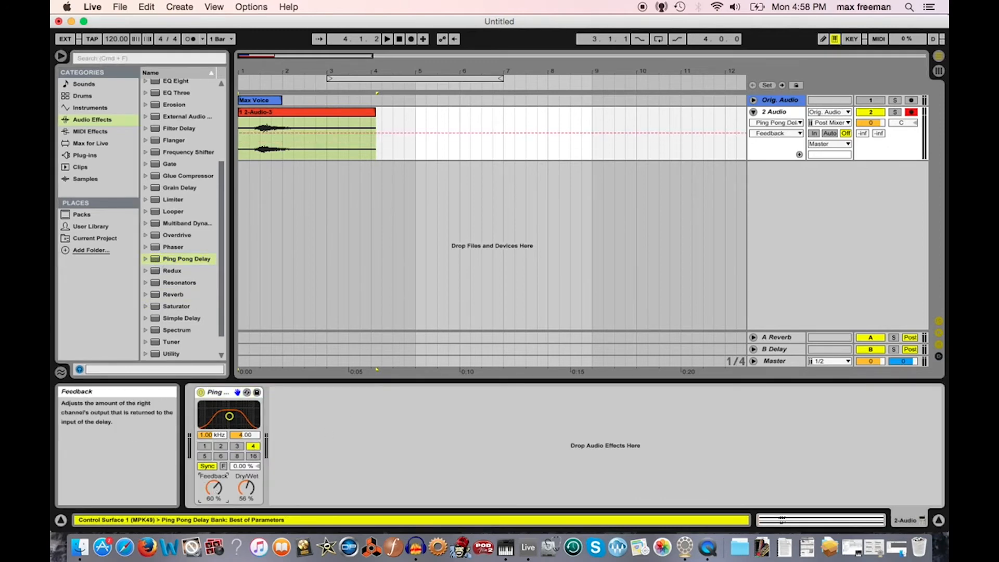
pyautogui.moveTo(214, 488); pyautogui.dragTo(247, 486)
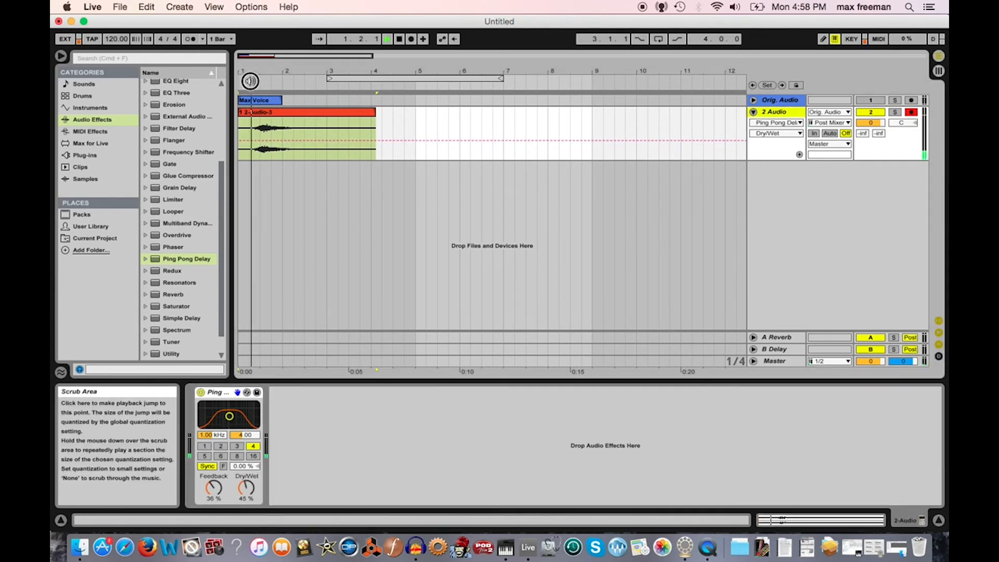
# Play the delayed recording from the start and set the Ping Pong Delay's dry/wet to 40%
pyautogui.click(251, 79)
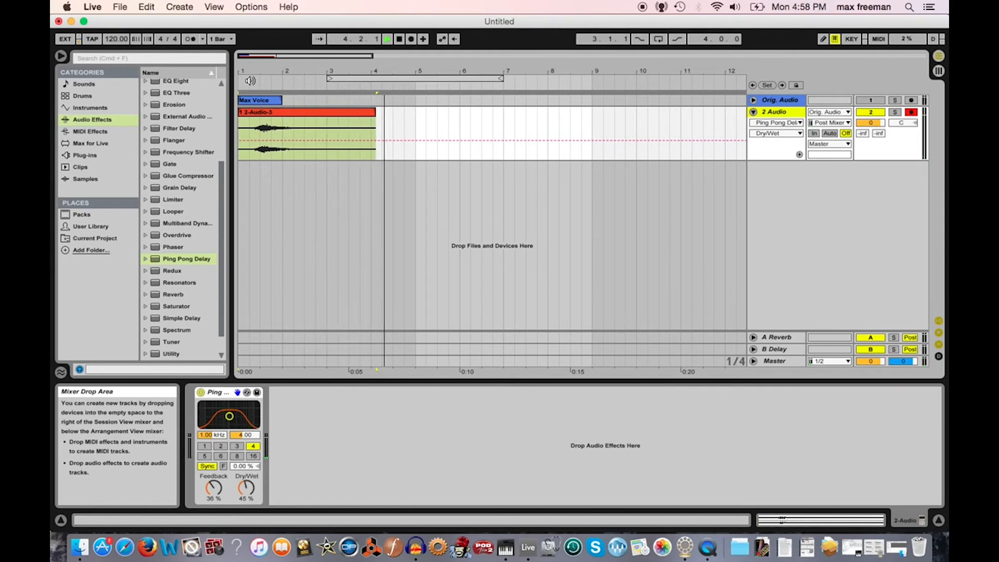
pyautogui.press('space')
pyautogui.moveTo(249, 484); pyautogui.dragTo(249, 490)
pyautogui.click(814, 159)
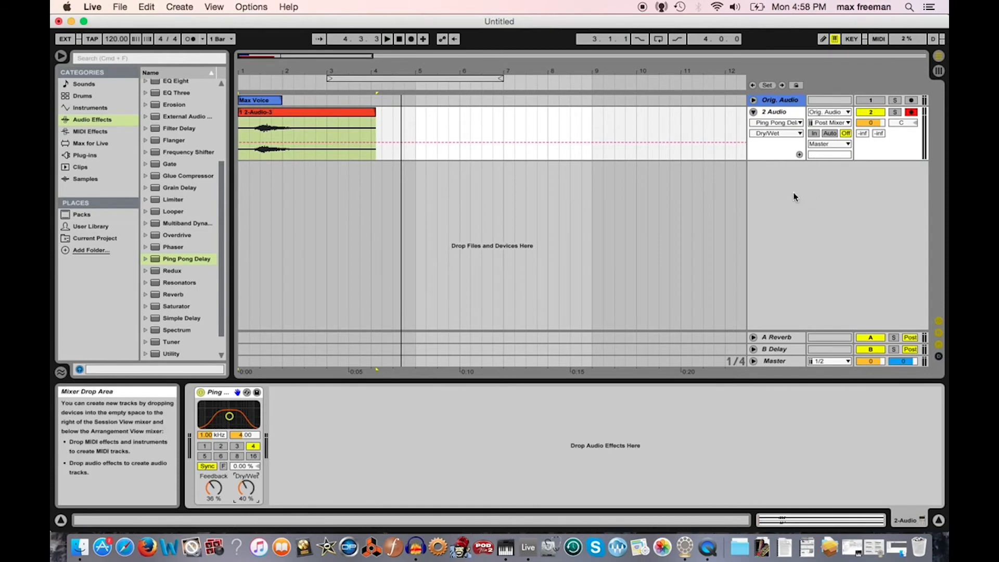
# Insert another audio track below 2 Audio and set its input to 2-Audio
pyautogui.rightClick(778, 185)
pyautogui.click(804, 192)
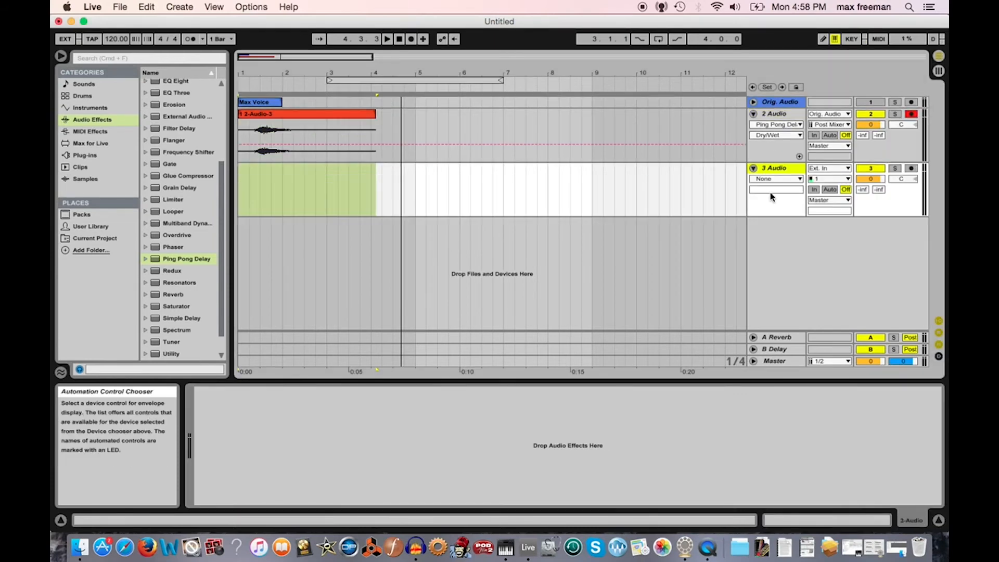
pyautogui.click(835, 168)
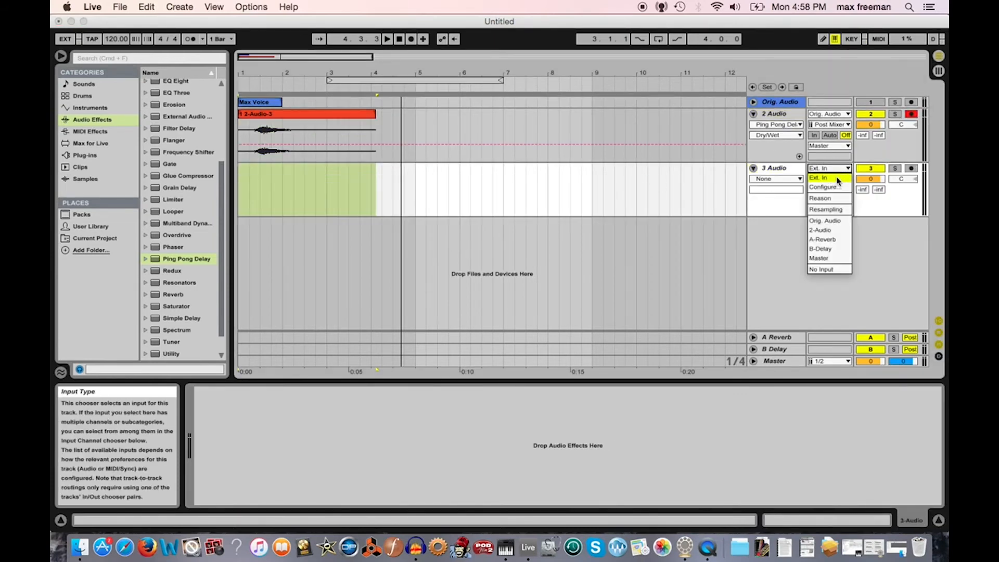
pyautogui.click(834, 231)
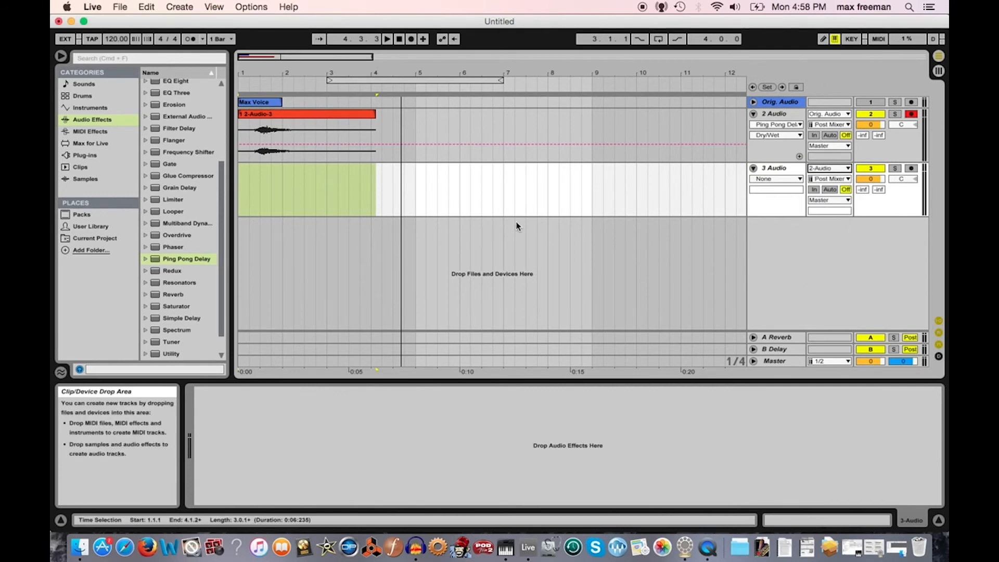
# Record the delayed signal onto 3 Audio, the only armed track, from 1.1.1 to about 4.3.3, and mute and collapse 2 Audio
pyautogui.click(240, 190)
pyautogui.click(238, 191)
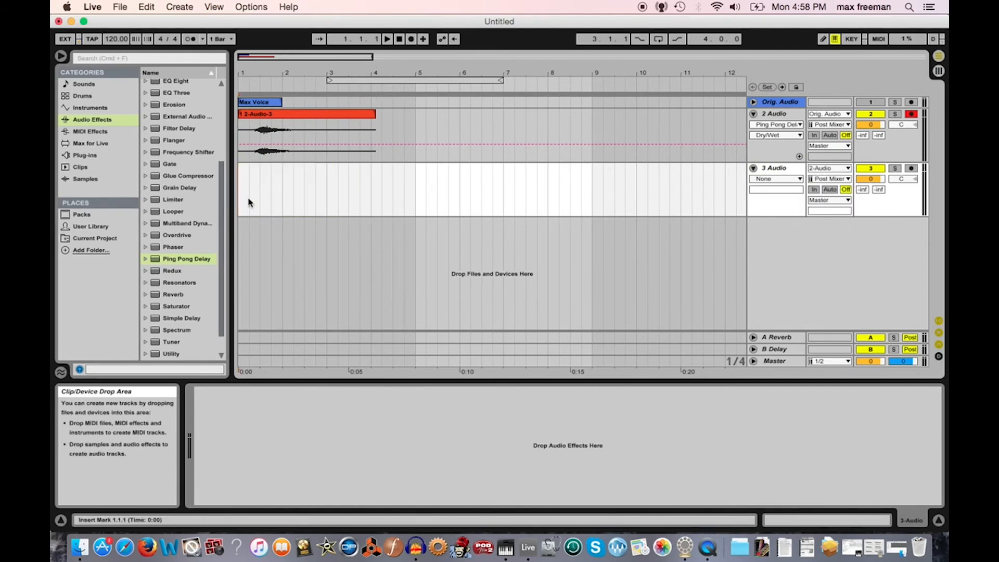
pyautogui.click(912, 168)
pyautogui.click(912, 114)
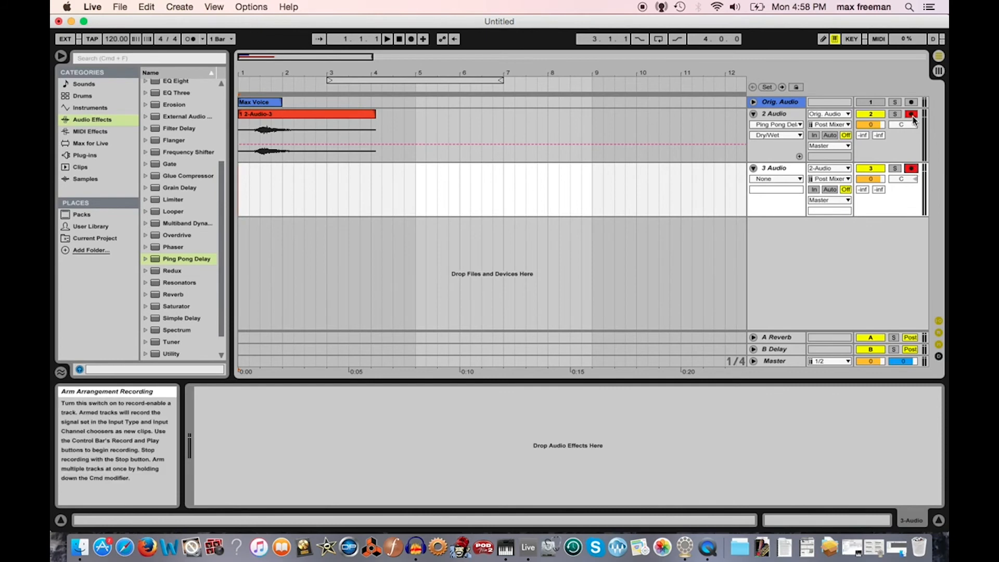
pyautogui.click(411, 39)
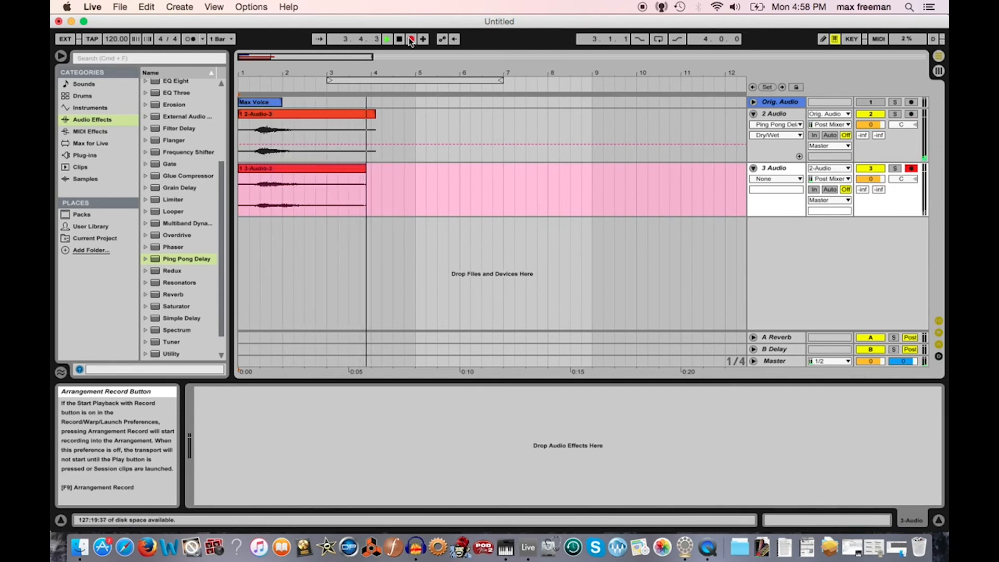
pyautogui.press('space')
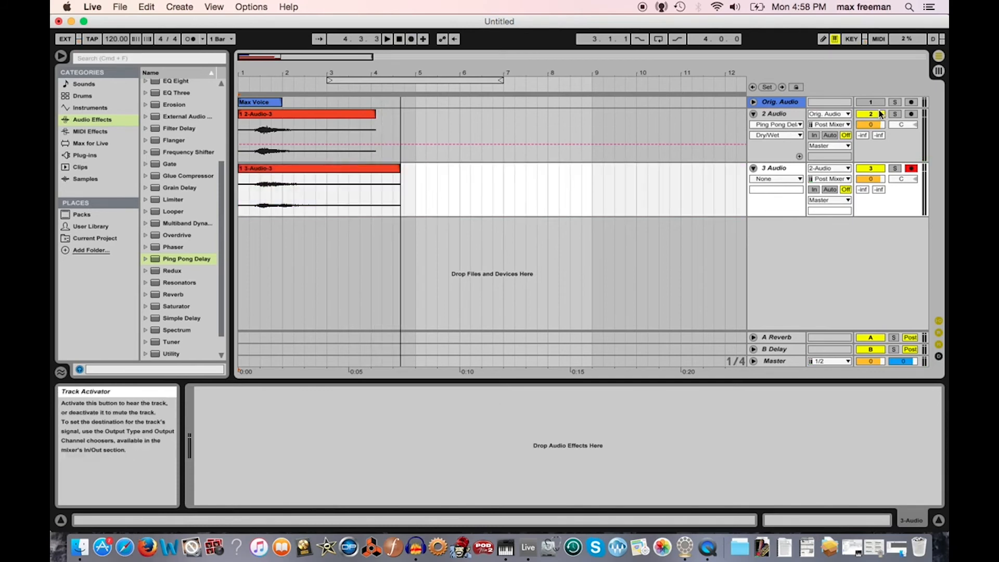
pyautogui.click(754, 114)
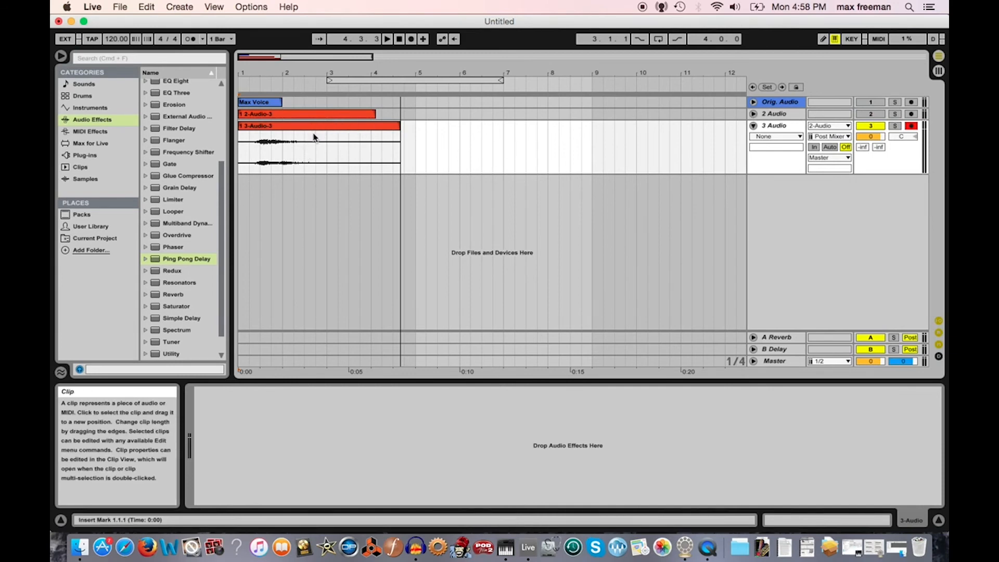
# Reverse the clip recorded on 3 Audio and play it back from the start
pyautogui.click(283, 127)
pyautogui.doubleClick(284, 127)
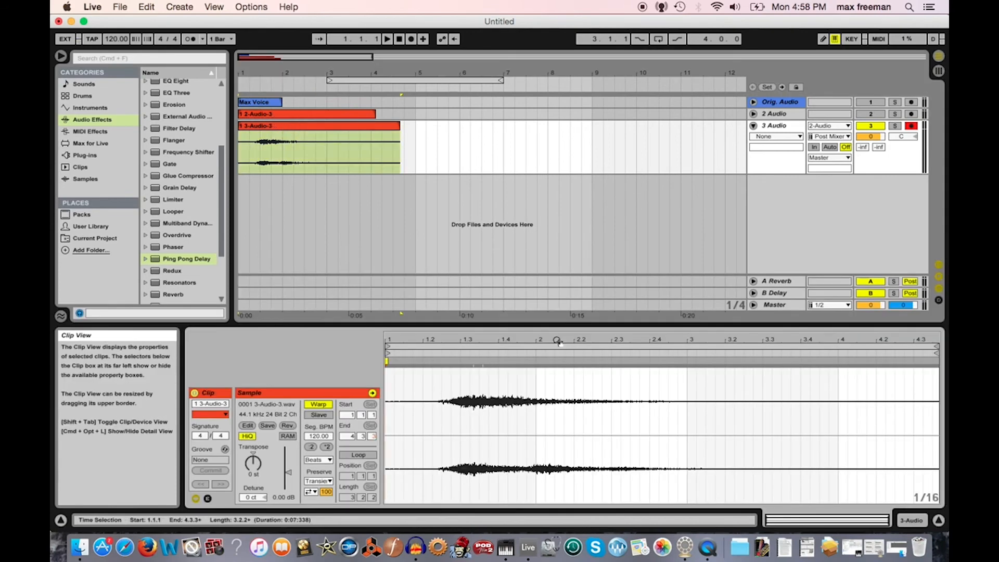
pyautogui.click(288, 425)
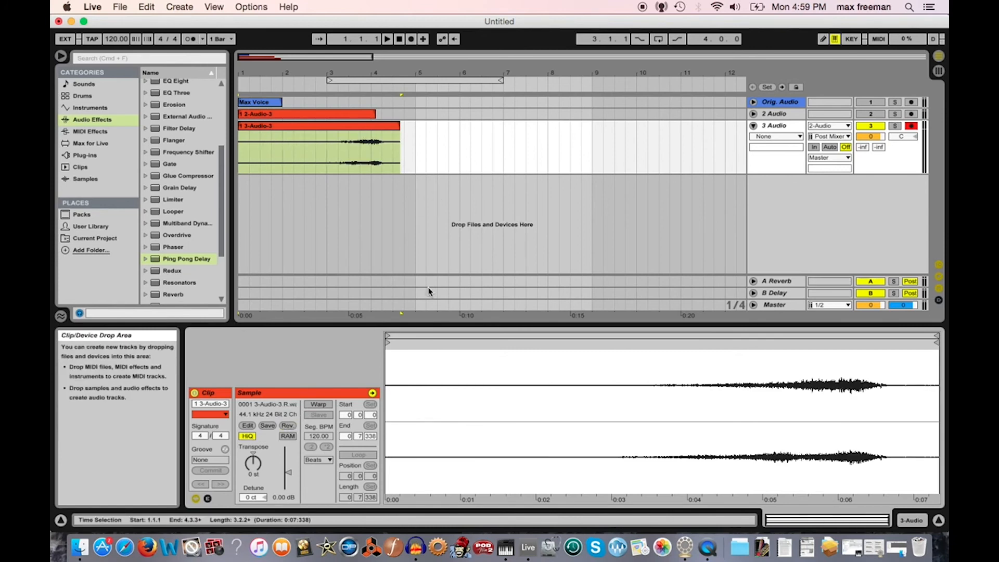
pyautogui.click(239, 84)
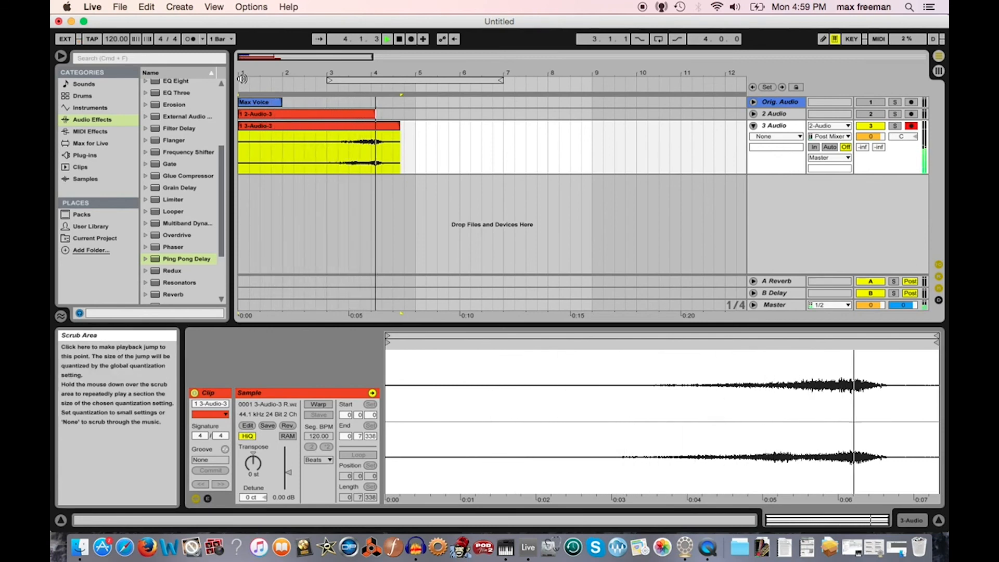
pyautogui.press('space')
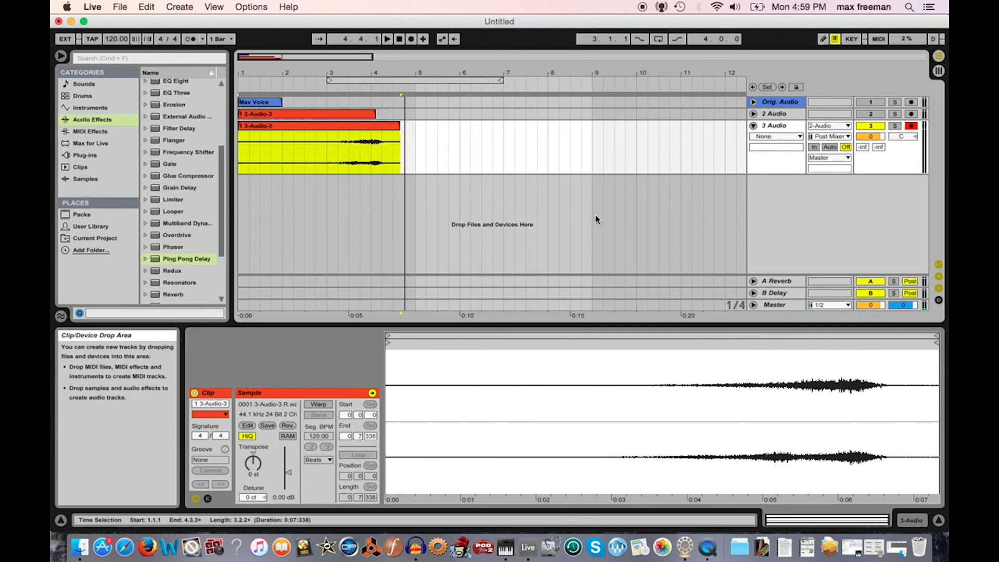